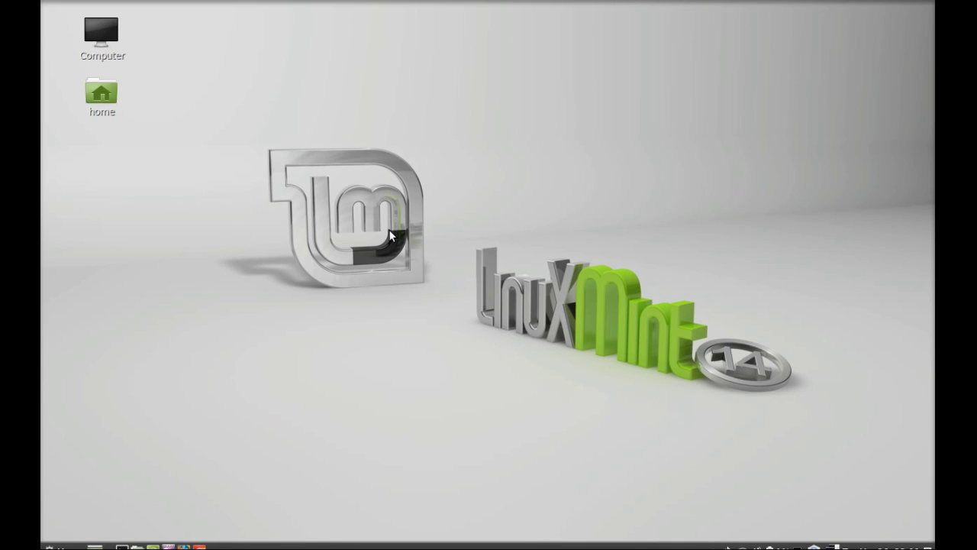
Install GParted in a terminal with 'sudo apt-get install gparted', then close the terminal
key("ctrl+alt+t")
type("sud")
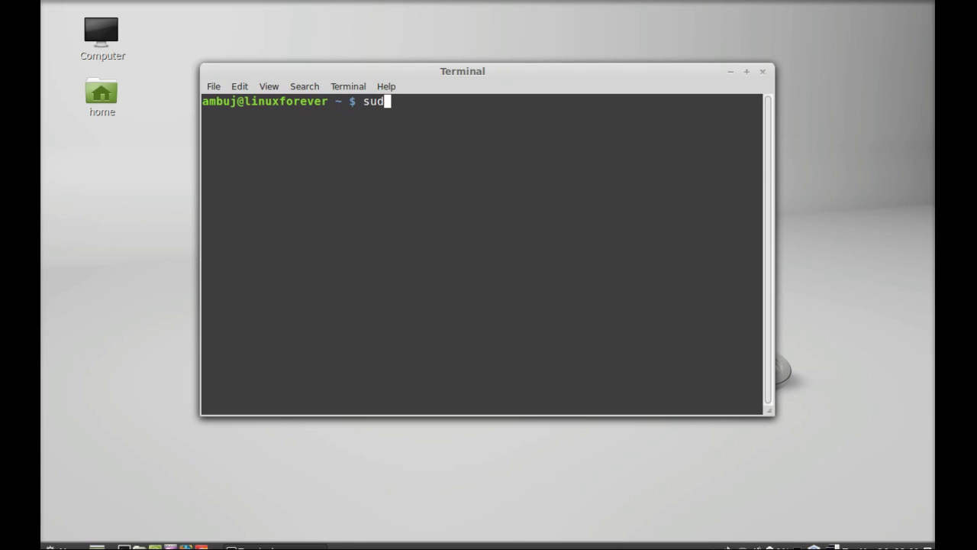
type("o apt-get i")
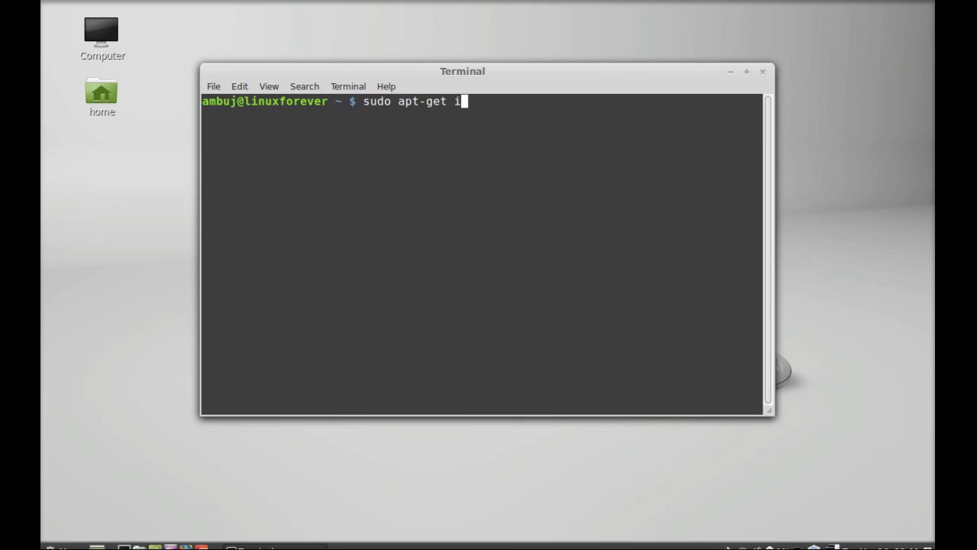
type("nstall gparted")
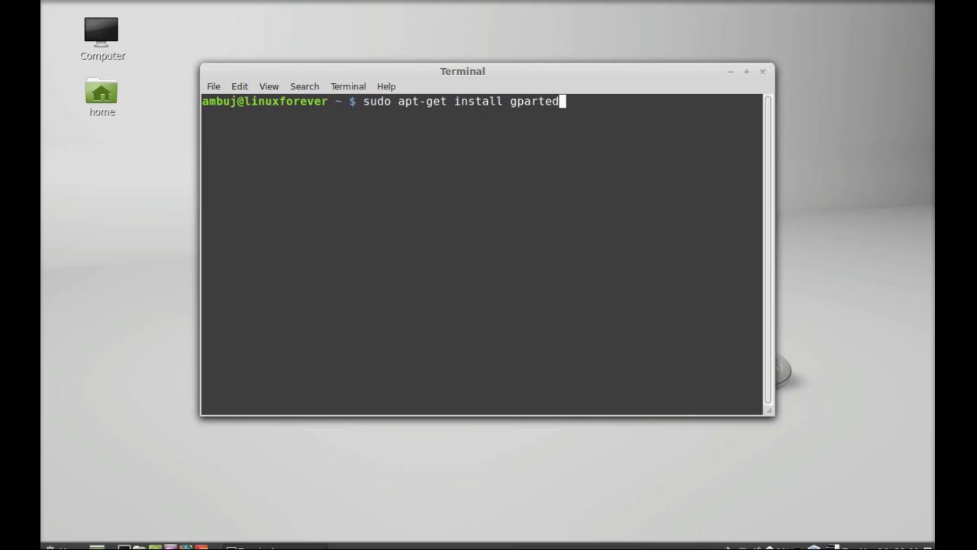
key("Return")
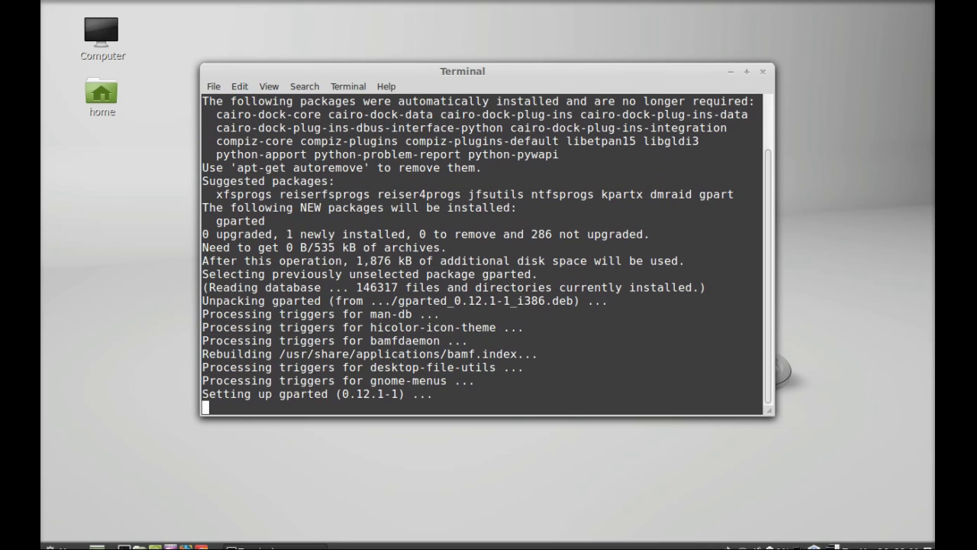
left_click(814, 546)
left_click(727, 467)
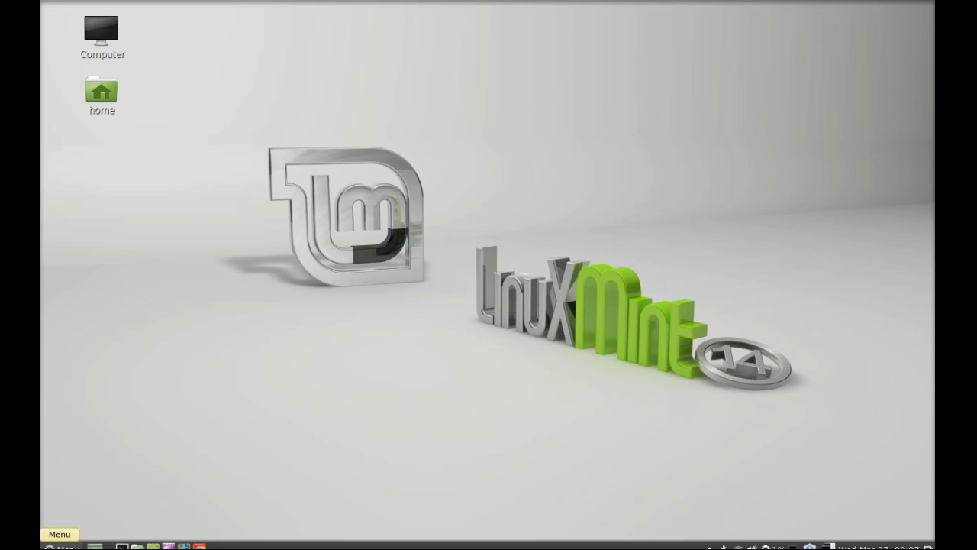
Search the Mint menu for 'GP' to bring up the GParted entry
left_click(61, 546)
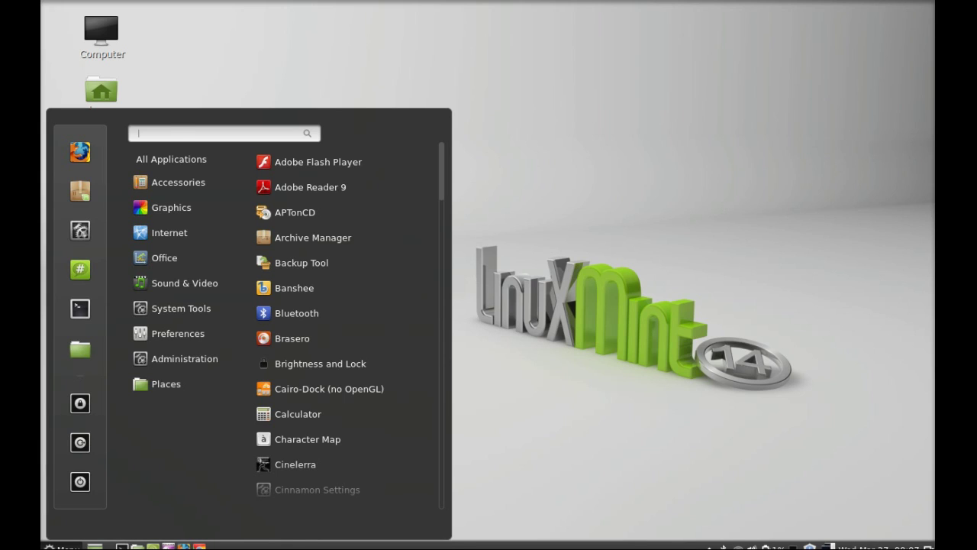
type("GP")
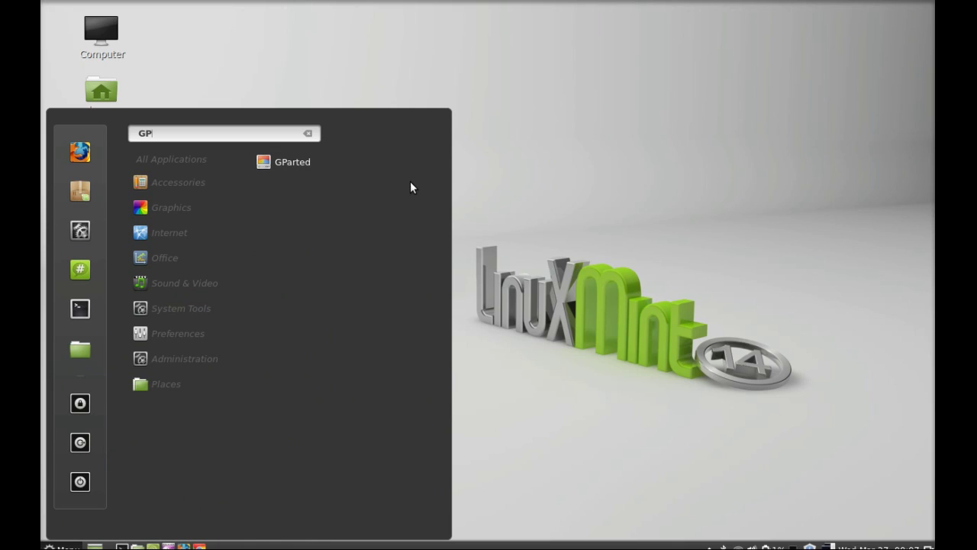
Launch GParted from the search results and authenticate with the account password
left_click(360, 161)
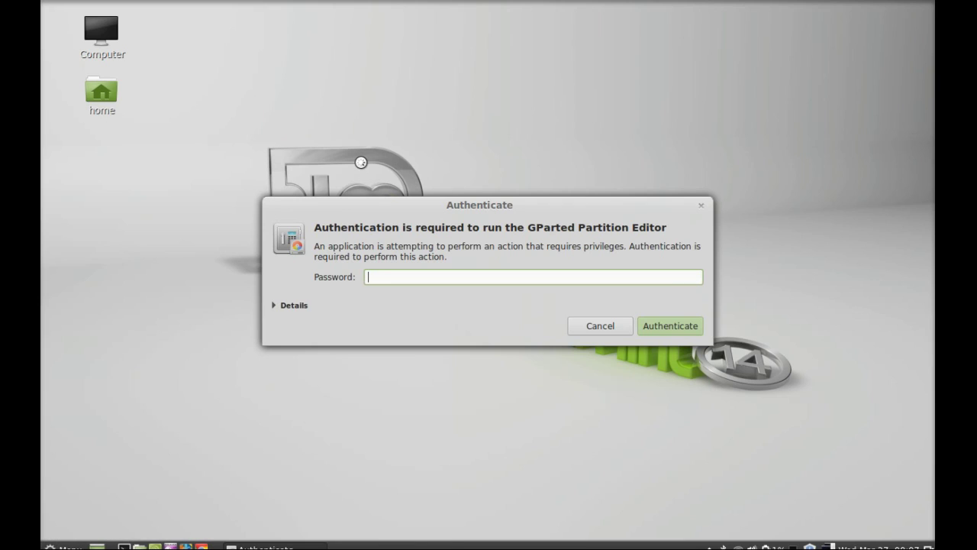
type("●●●●●●●")
left_click(680, 328)
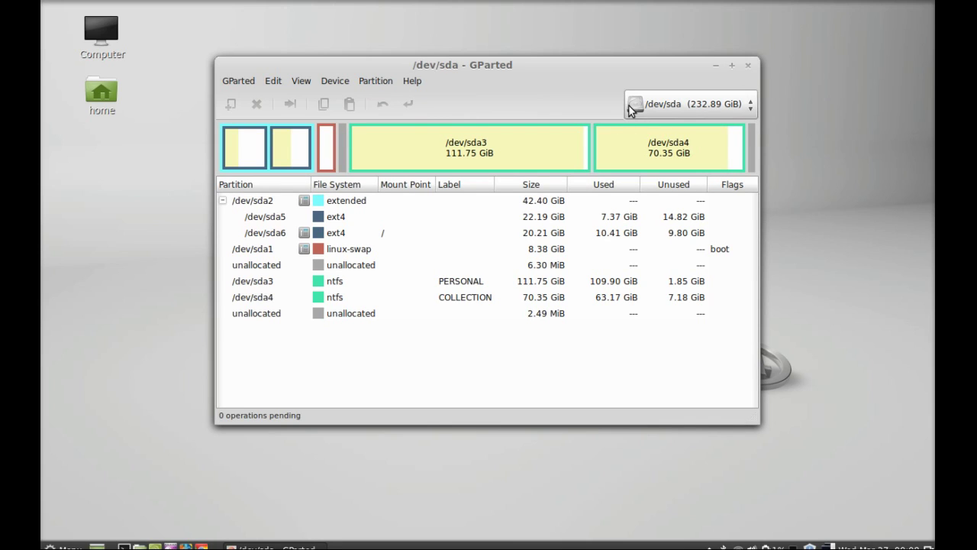
Move the GParted window up and select the /dev/sda4 COLLECTION partition
left_click_drag(608, 73, 641, 58)
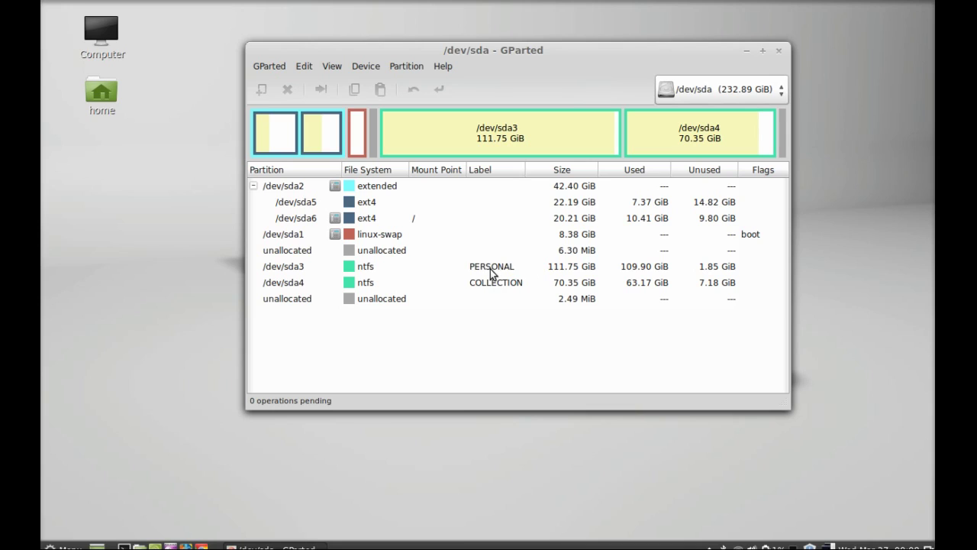
left_click(360, 285)
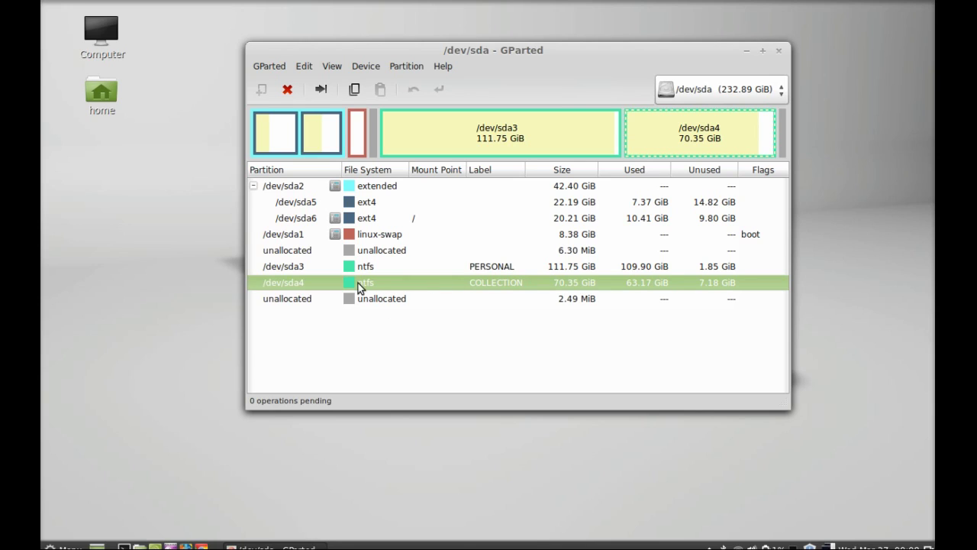
Change the /dev/sda4 label from COLLECTION to ANYTHING, then reselect the partition
right_click(503, 282)
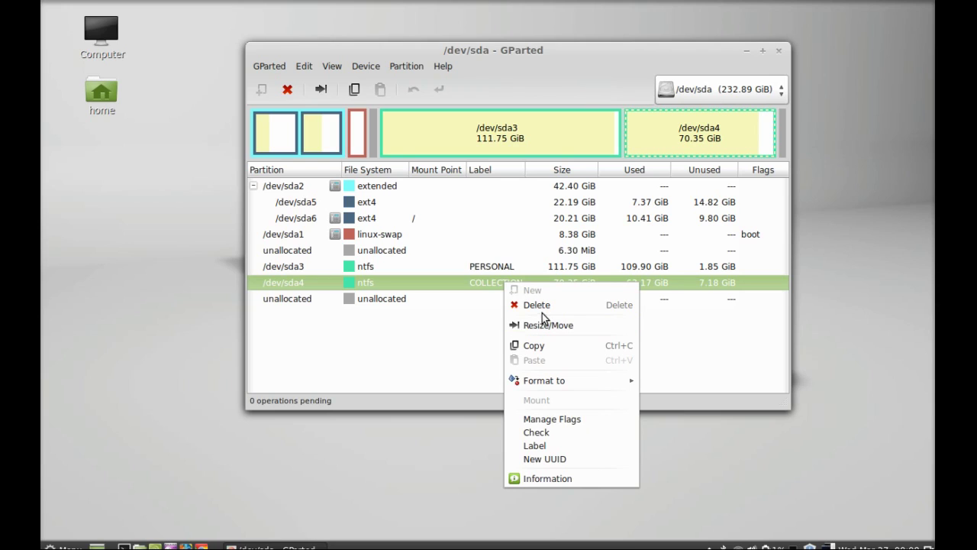
mouse_move(542, 380)
left_click(548, 445)
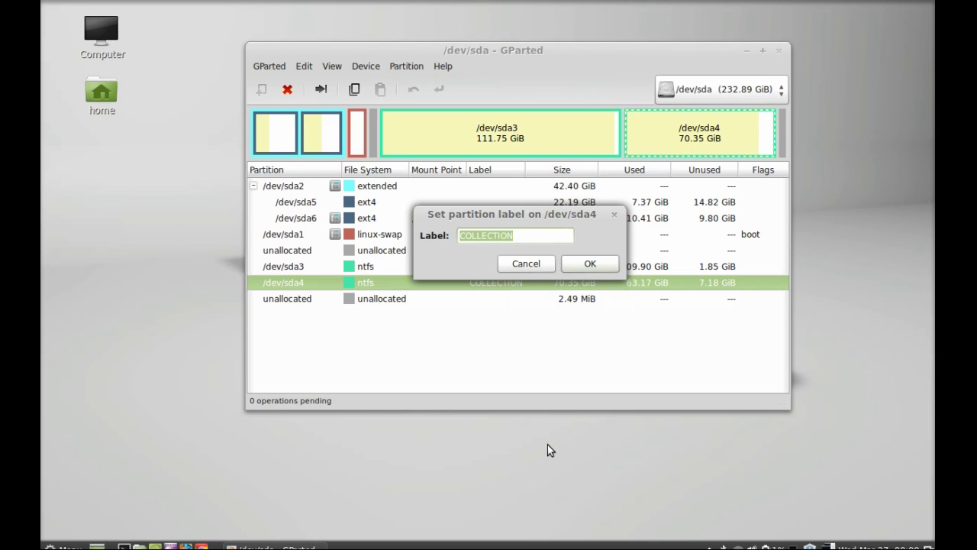
left_click(524, 234)
key("BackSpace")
key("BackSpace")
key("BackSpace")
key("BackSpace")
key("BackSpace")
key("BackSpace")
key("BackSpace")
key("BackSpace")
key("BackSpace")
key("BackSpace")
type("AN")
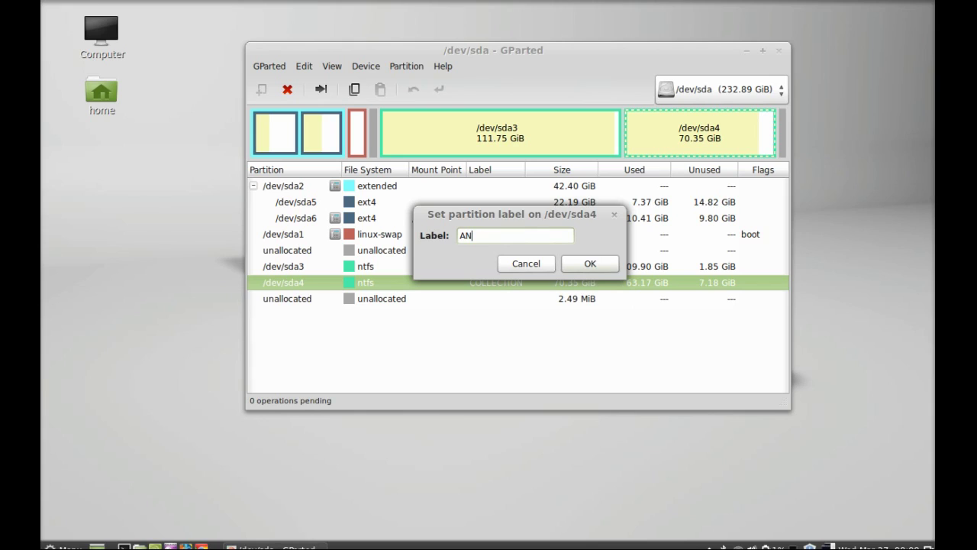
type("YTHING")
left_click(584, 263)
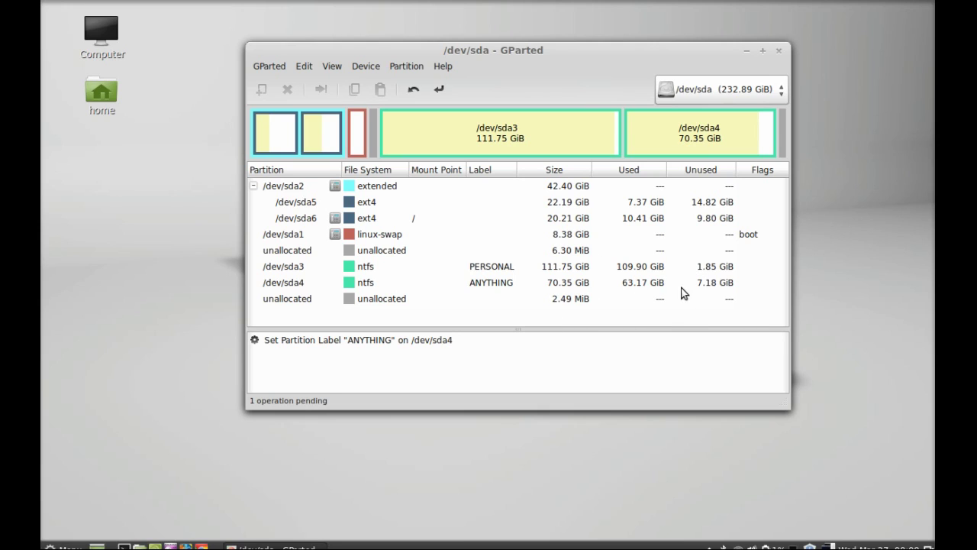
left_click(619, 281)
Open the Resize/Move dialog for /dev/sda4 from its context menu
right_click(619, 280)
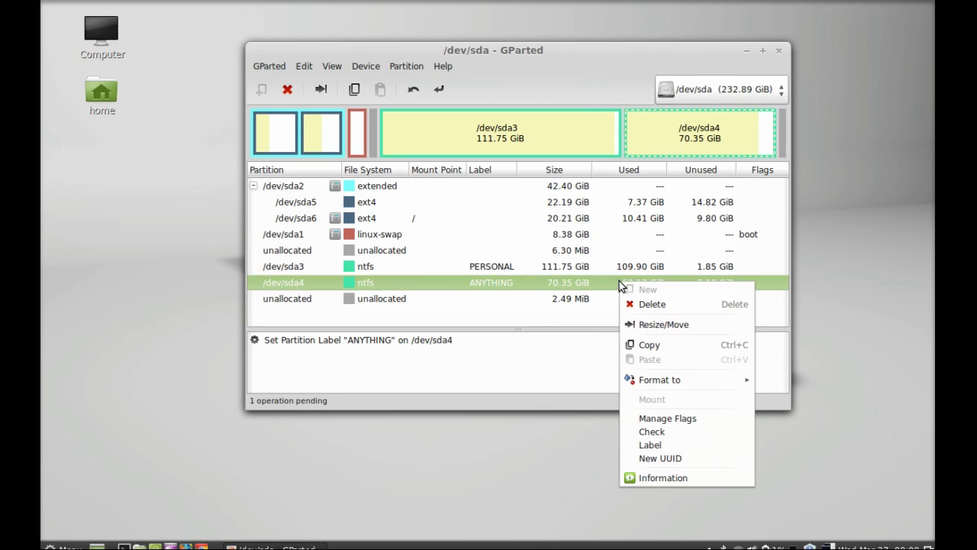
left_click(699, 324)
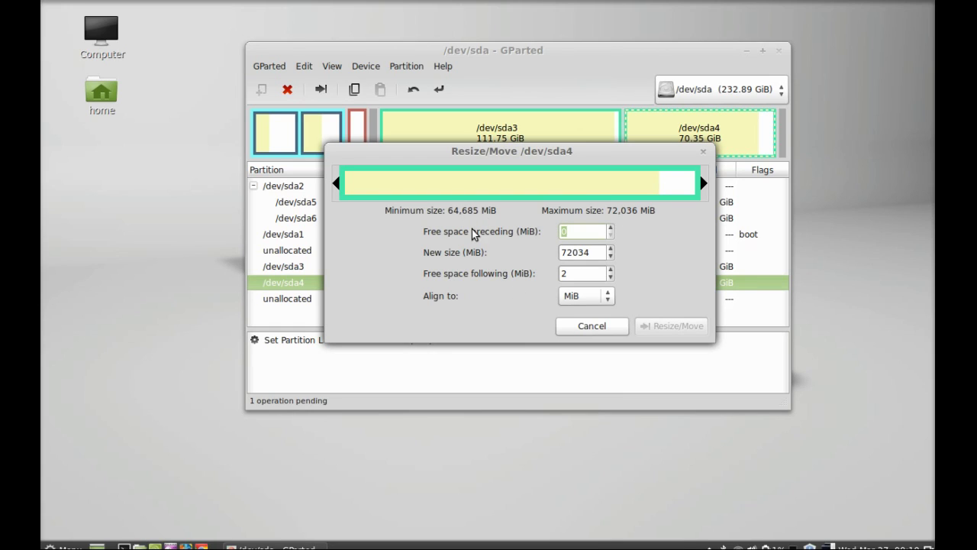
Set the free space preceding /dev/sda4 to 8000 MiB
left_click(611, 229)
scroll(610, 232, "up", 20)
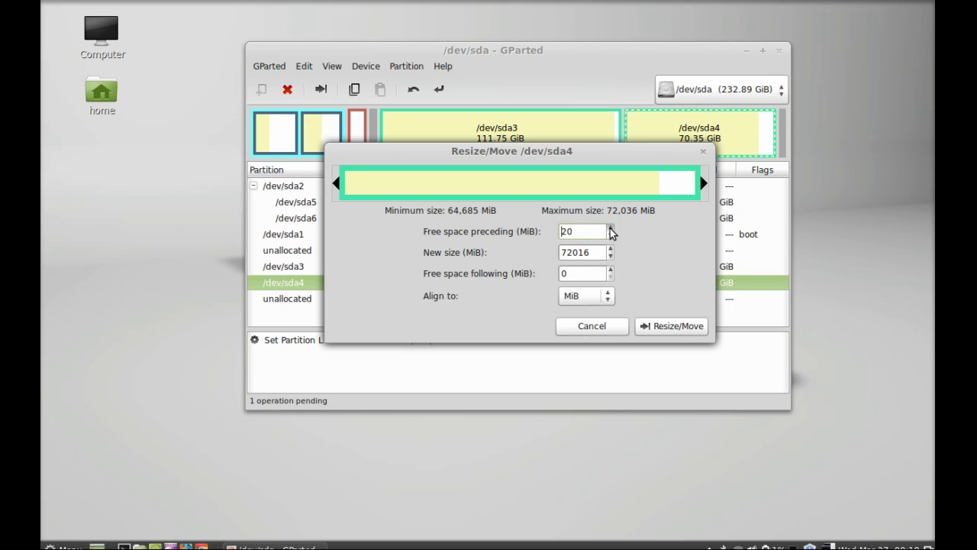
scroll(611, 233, "up", 20)
scroll(611, 232, "up", 20)
scroll(610, 232, "up", 15)
left_click(591, 230)
key("BackSpace")
key("BackSpace")
key("BackSpace")
type("8000")
Set 7000 MiB free space following, keep Align to MiB, and queue the resize/move
scroll(611, 273, "up", 20)
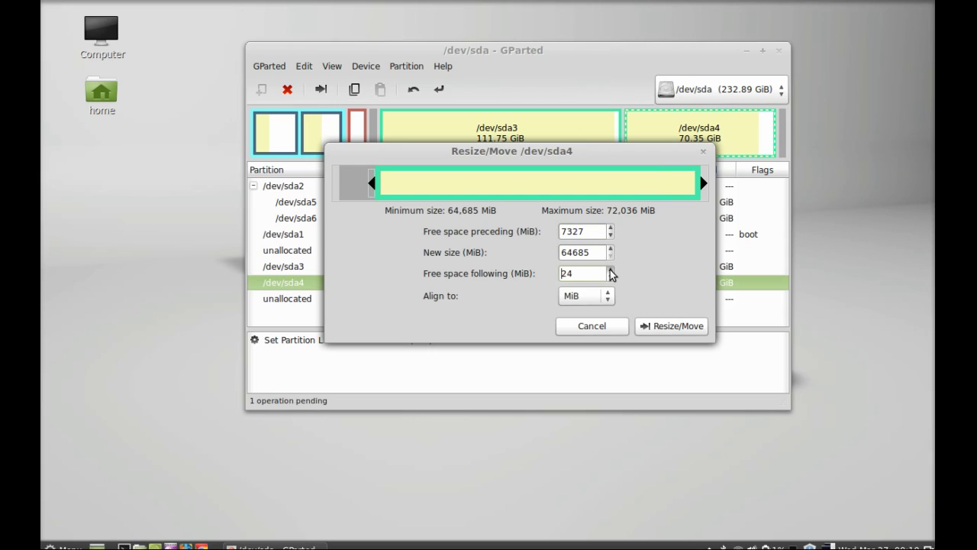
scroll(611, 273, "up", 20)
scroll(610, 273, "up", 20)
left_click_drag(593, 274, 561, 274)
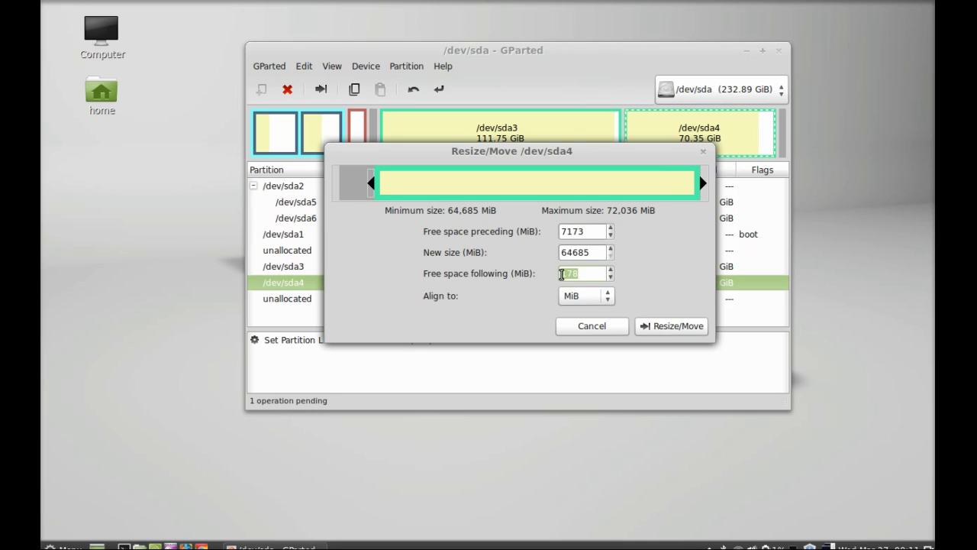
type("7000")
left_click(593, 300)
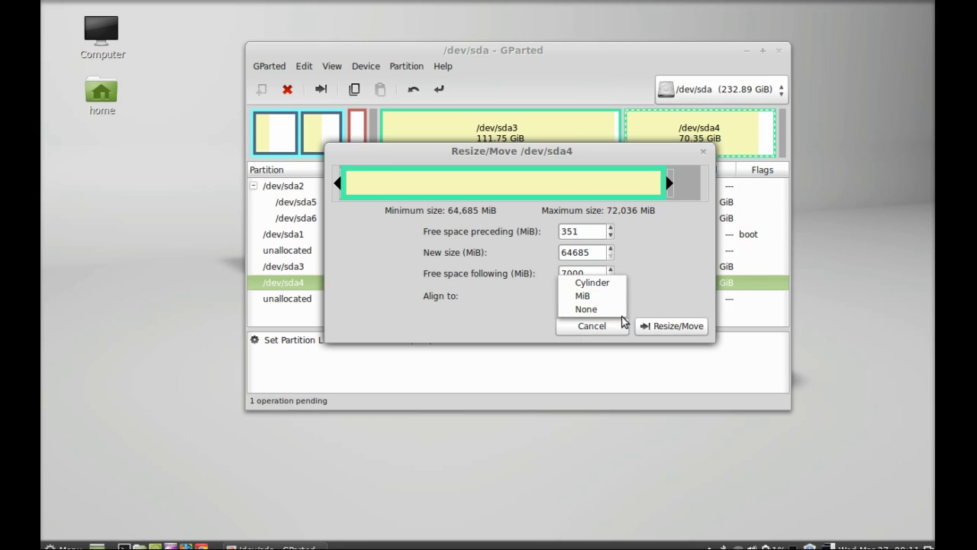
left_click(605, 295)
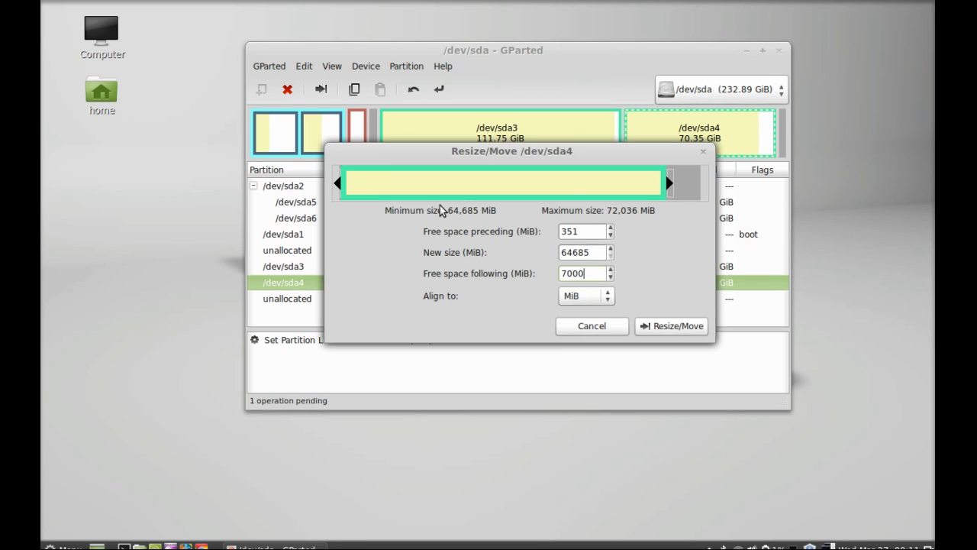
left_click(679, 323)
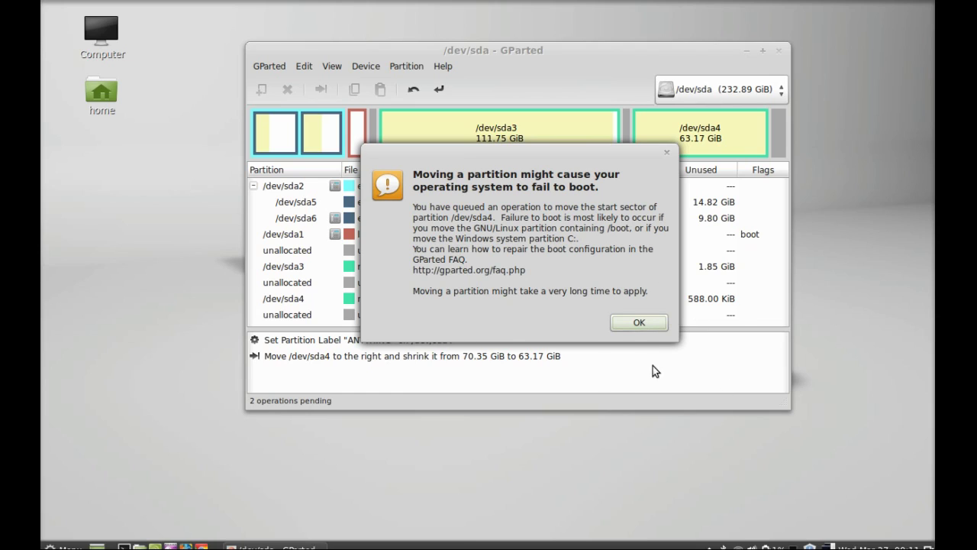
Dismiss the boot-failure warning and check /dev/sda4 and the trailing 6.84 GiB unallocated space
left_click(638, 322)
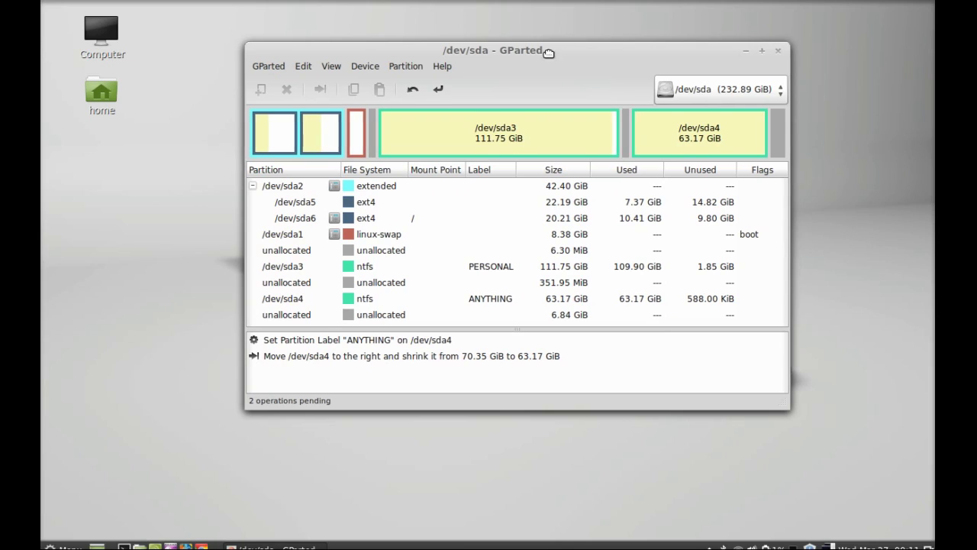
left_click_drag(560, 53, 546, 36)
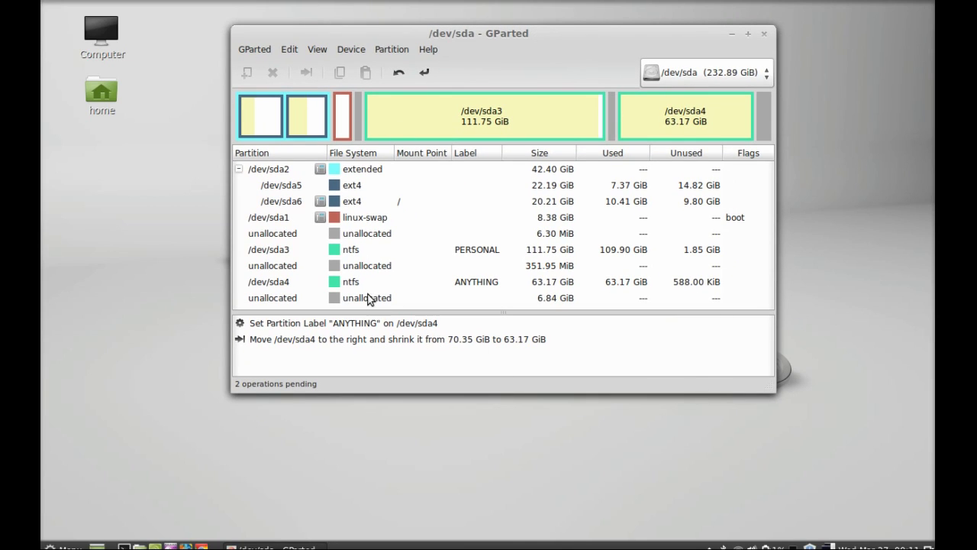
left_click(533, 298)
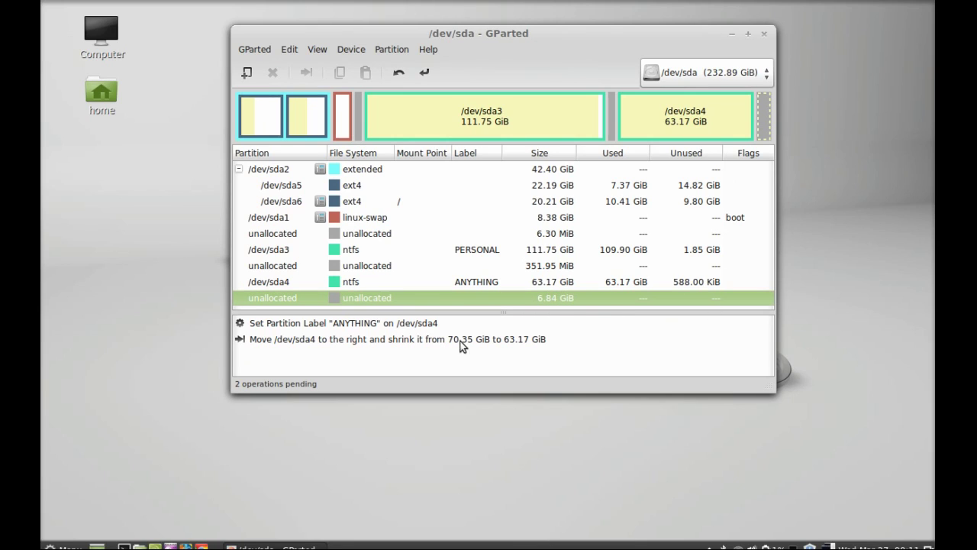
left_click(536, 280)
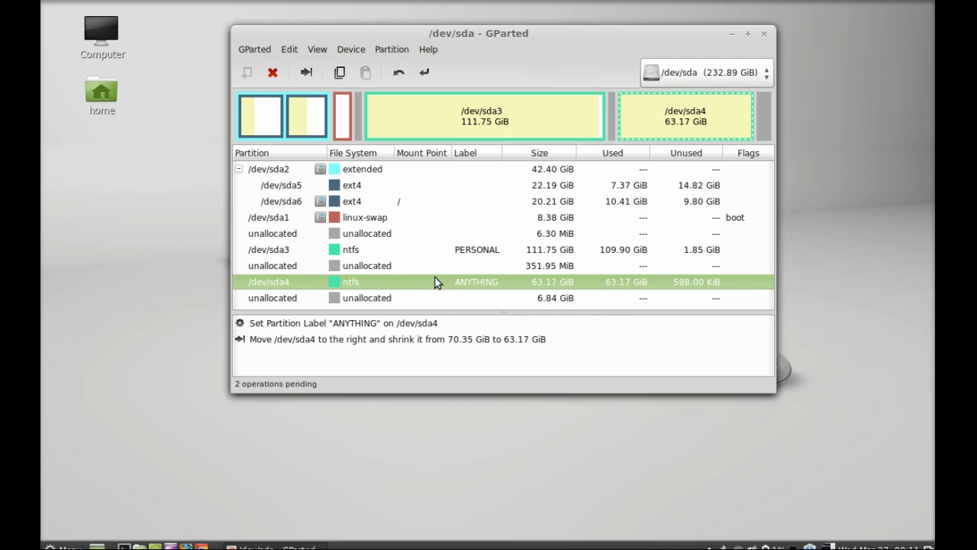
left_click(444, 302)
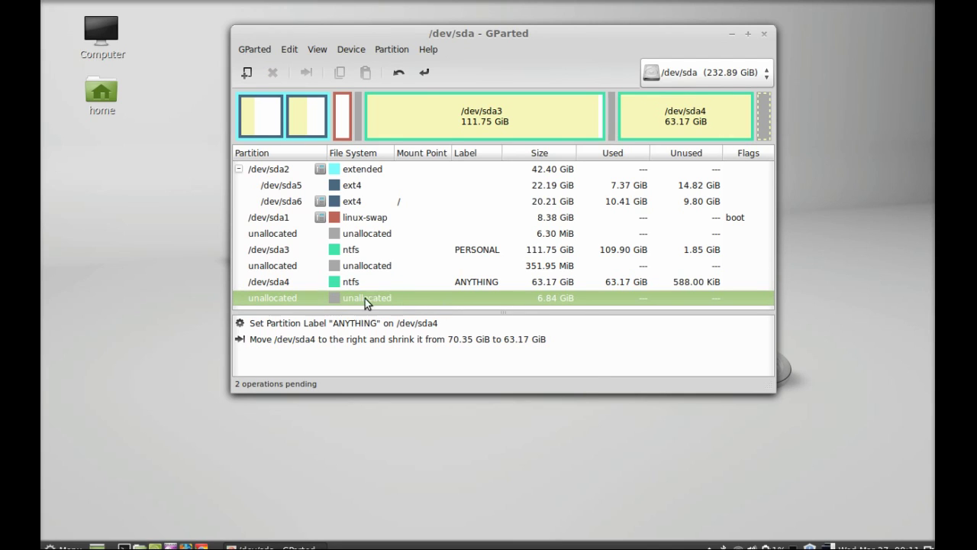
Reposition and widen the GParted window
left_click_drag(460, 35, 468, 57)
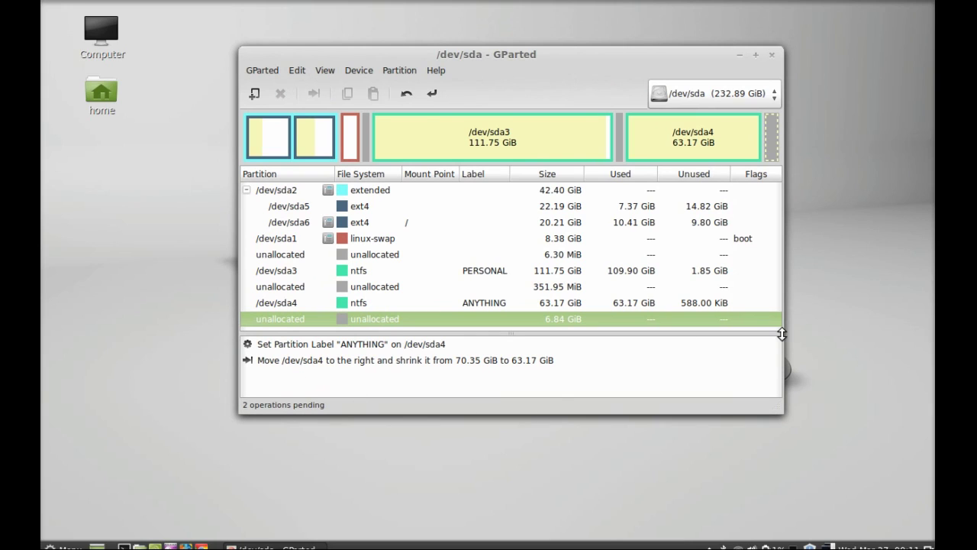
left_click_drag(776, 409, 802, 437)
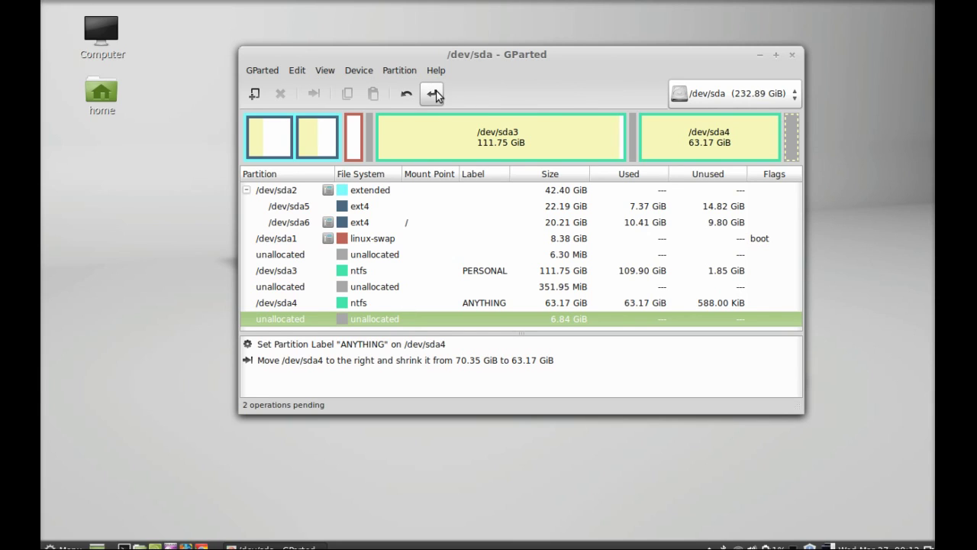
left_click_drag(498, 54, 477, 50)
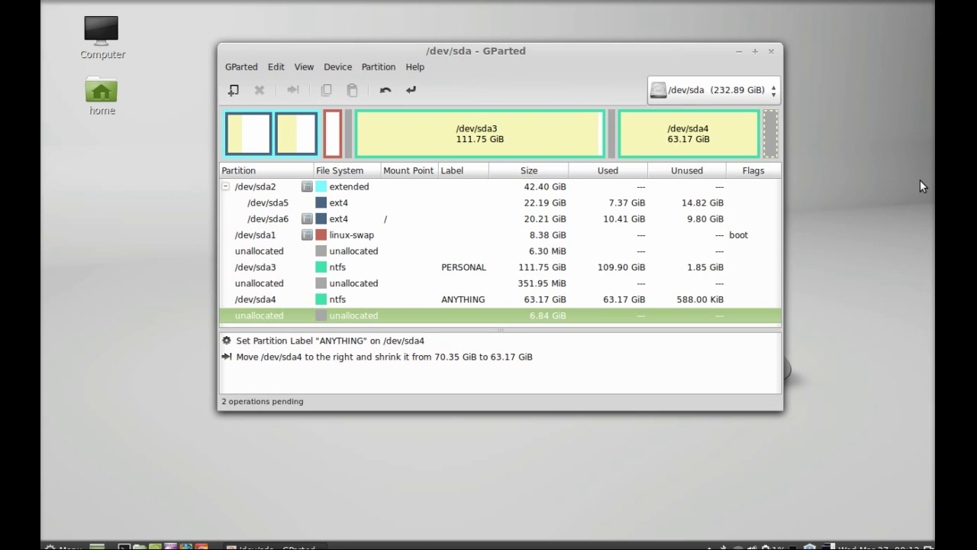